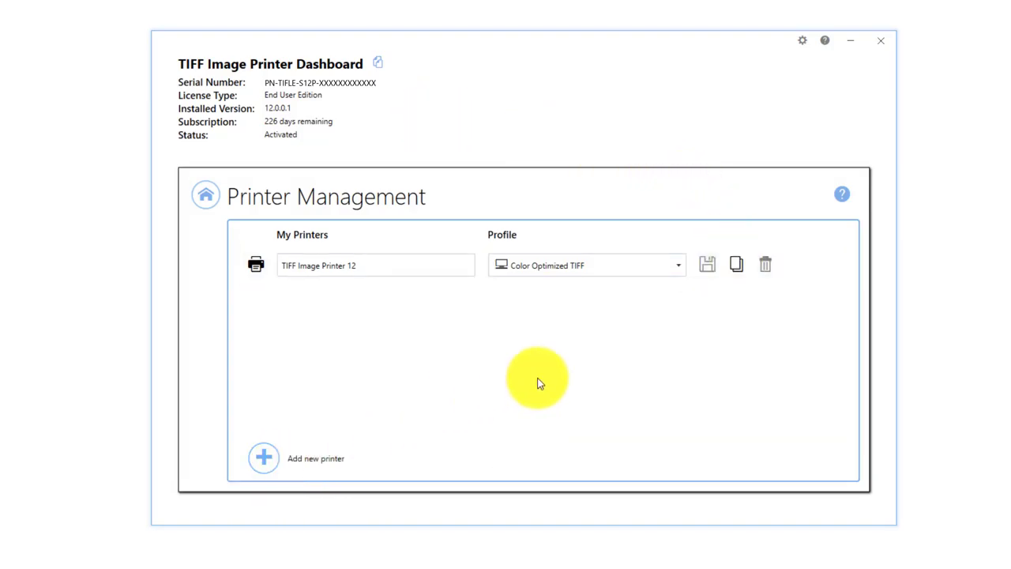
Show TIFF Image Printer 12's profile choices: Color Optimized, Fax and Monochrome TIFF
{"action": "left_click", "coordinate": [383, 266]}
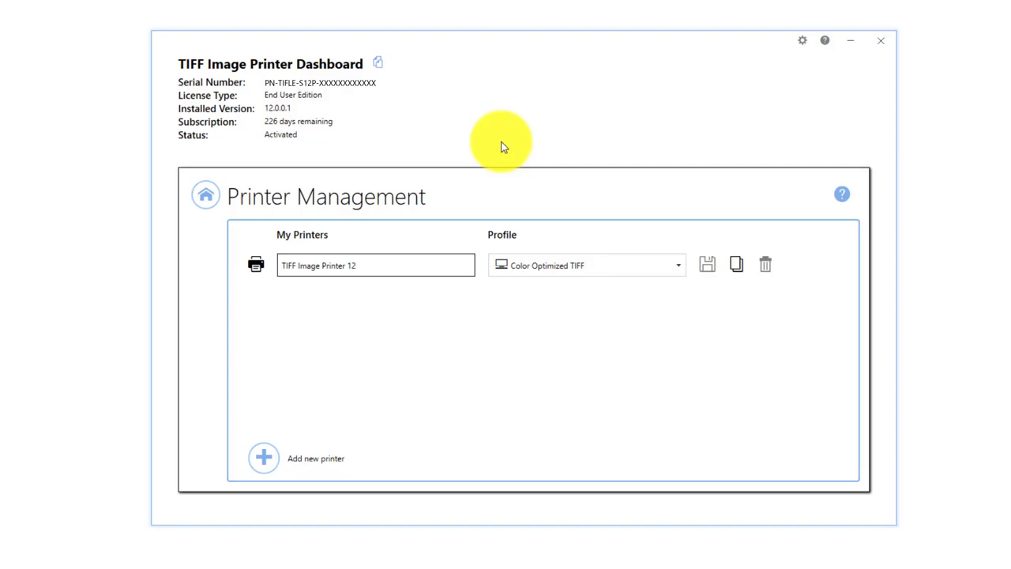
{"action": "left_click", "coordinate": [677, 265]}
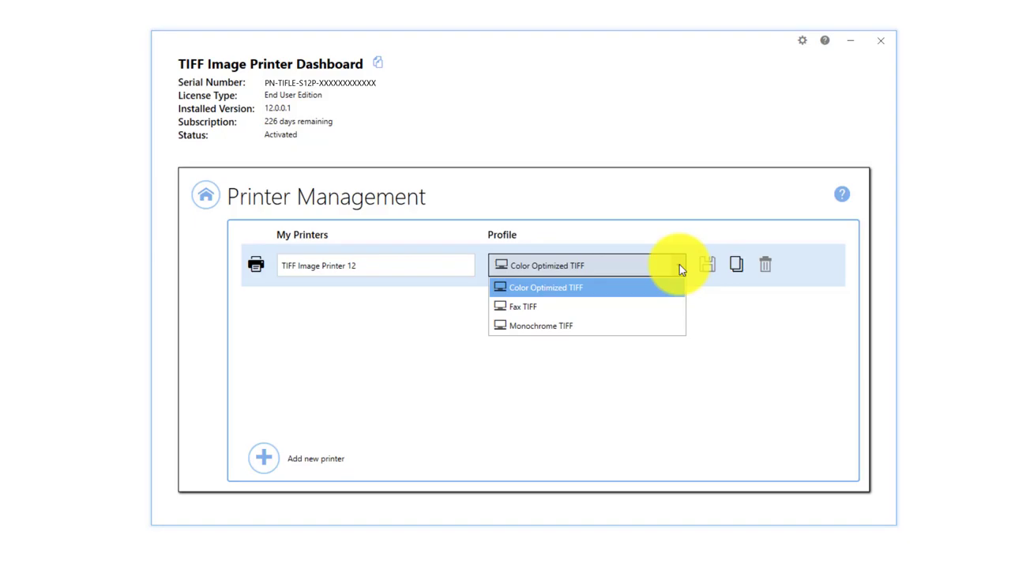
Dismiss the Profile dropdown, keeping Color Optimized TIFF selected
{"action": "left_click", "coordinate": [496, 136]}
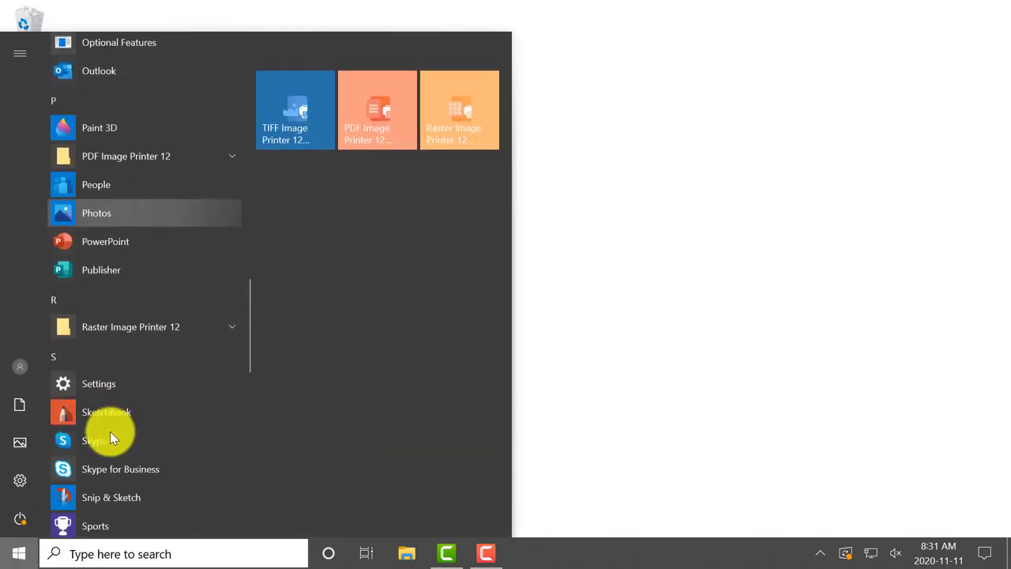
Expand the TIFF, Raster and PDF Image Printer 12 Start folders and launch the Dashboard
{"action": "left_click", "coordinate": [130, 336]}
{"action": "scroll", "coordinate": [129, 364], "scroll_direction": "up", "scroll_amount": 3}
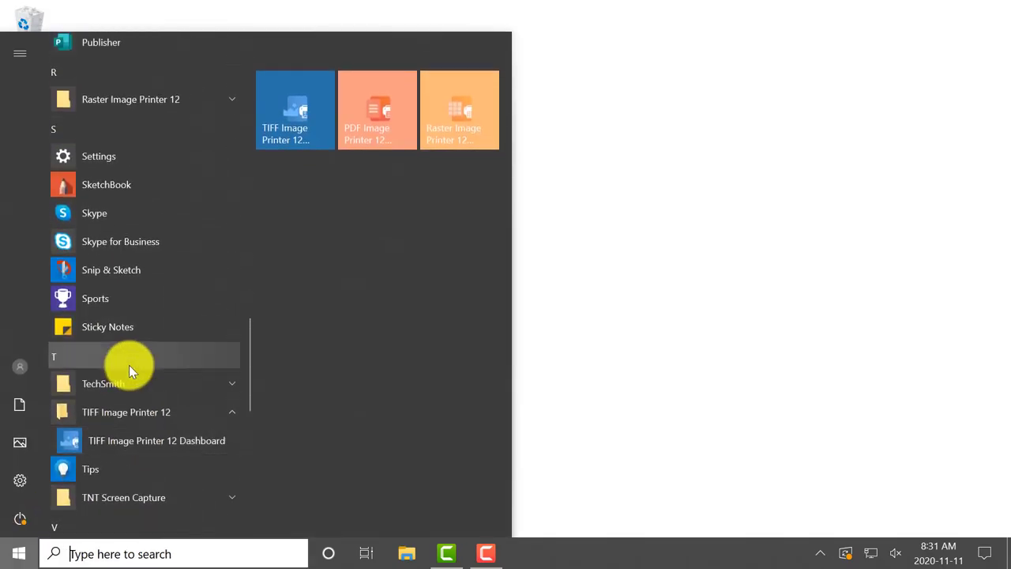
{"action": "left_click", "coordinate": [142, 177]}
{"action": "scroll", "coordinate": [131, 205], "scroll_direction": "up", "scroll_amount": 3}
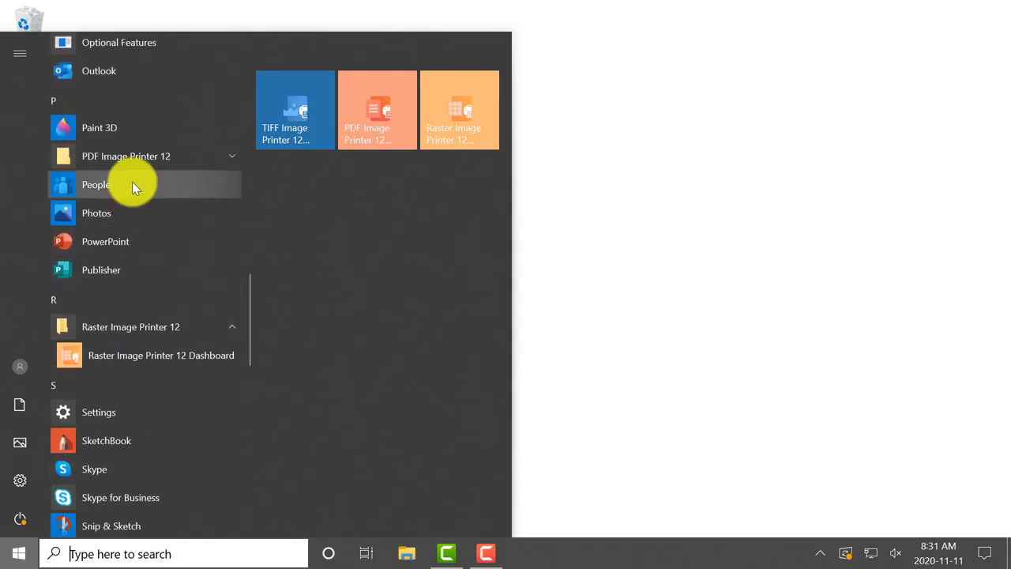
{"action": "left_click", "coordinate": [132, 160]}
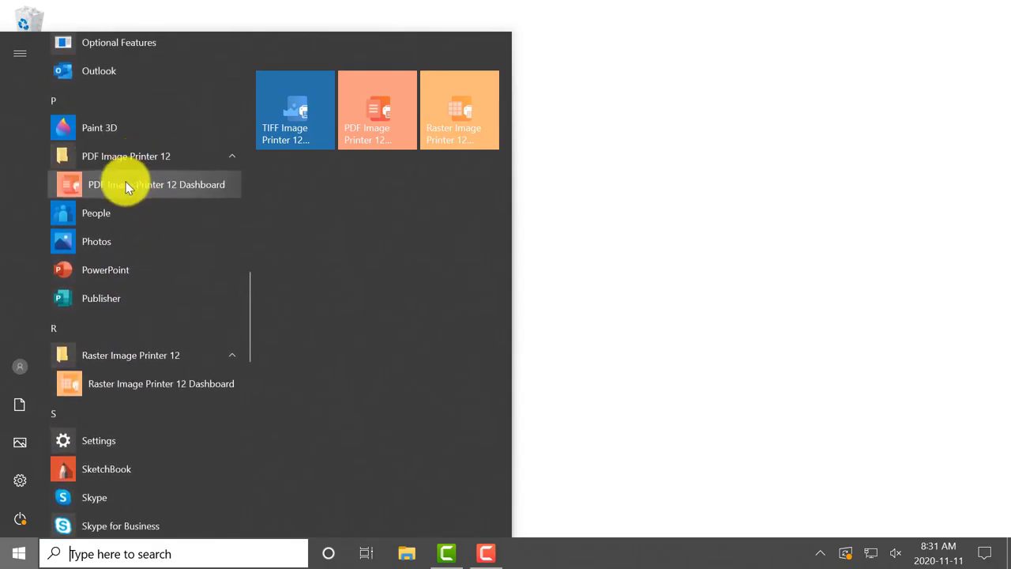
{"action": "left_click", "coordinate": [125, 184]}
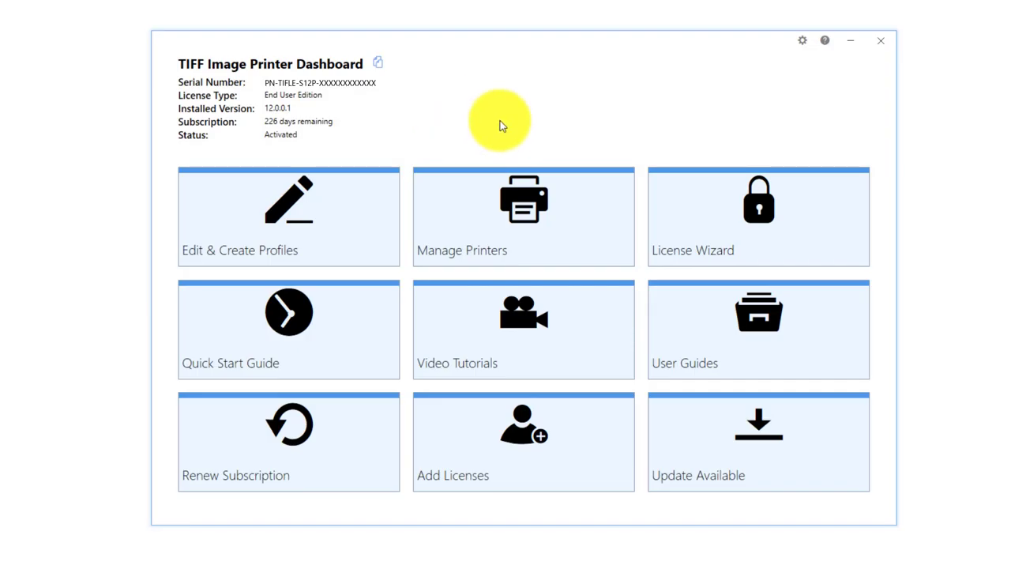
Go to Manage Printers, showing TIFF Image Printer 12 on Color Optimized TIFF
{"action": "left_click", "coordinate": [587, 213]}
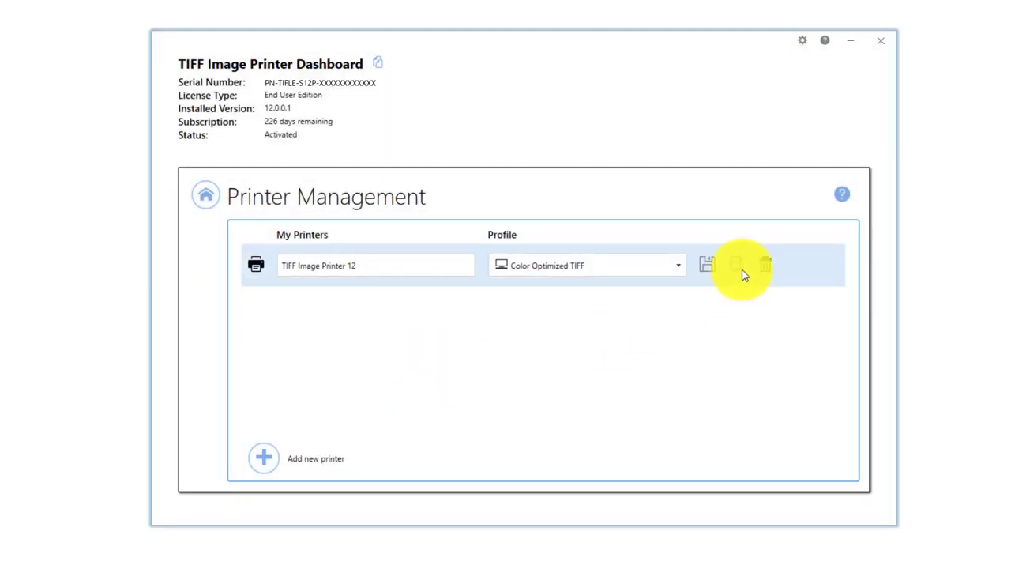
Copy TIFF Image Printer 12, name the copy 'Black & White', set Monochrome TIFF, and save
{"action": "left_click", "coordinate": [741, 272]}
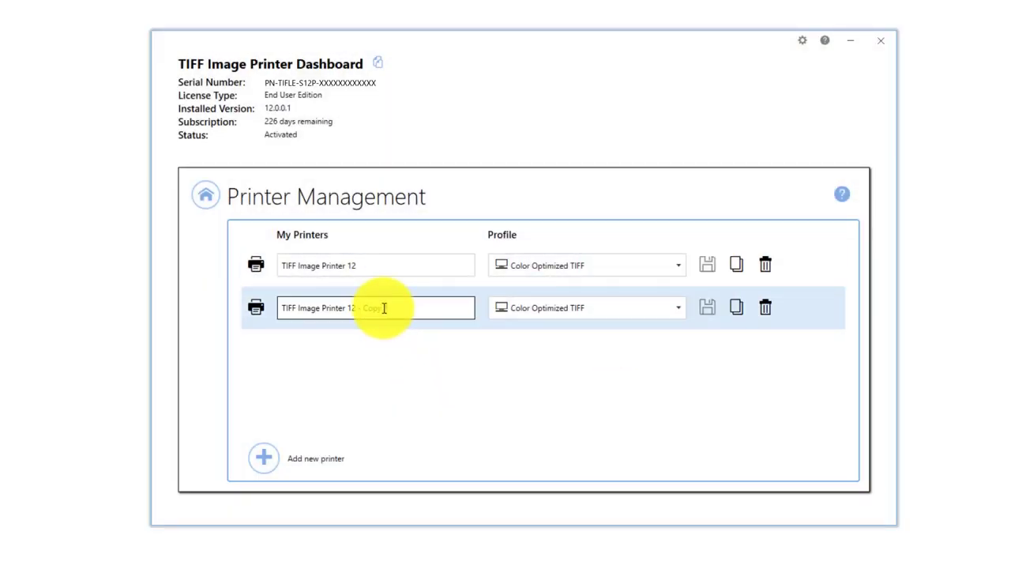
{"action": "key", "text": "BackSpace"}
{"action": "key", "text": "BackSpace"}
{"action": "key", "text": "BackSpace"}
{"action": "key", "text": "BackSpace"}
{"action": "key", "text": "BackSpace"}
{"action": "key", "text": "BackSpace"}
{"action": "type", "text": "Black & White"}
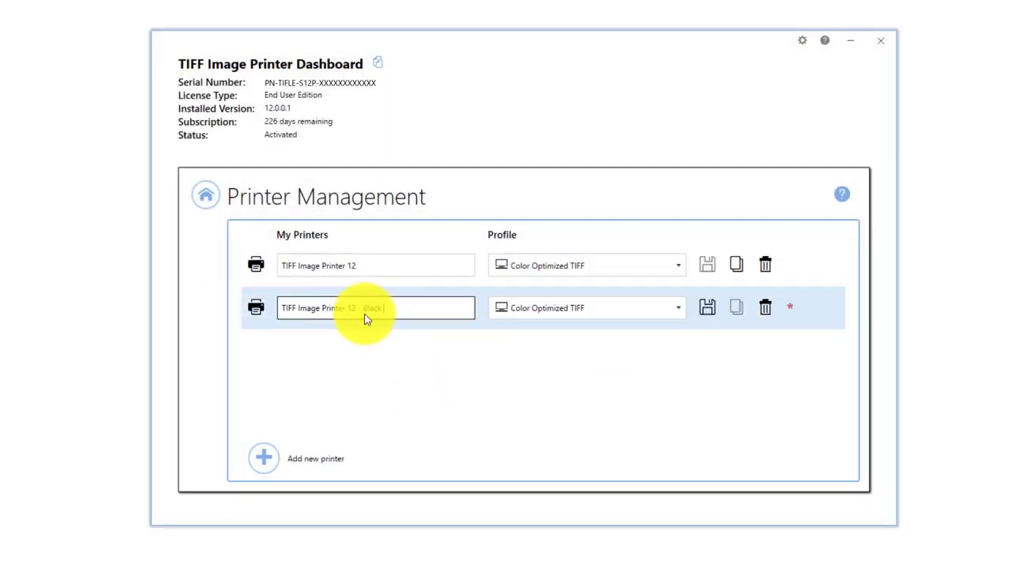
{"action": "left_click", "coordinate": [667, 310]}
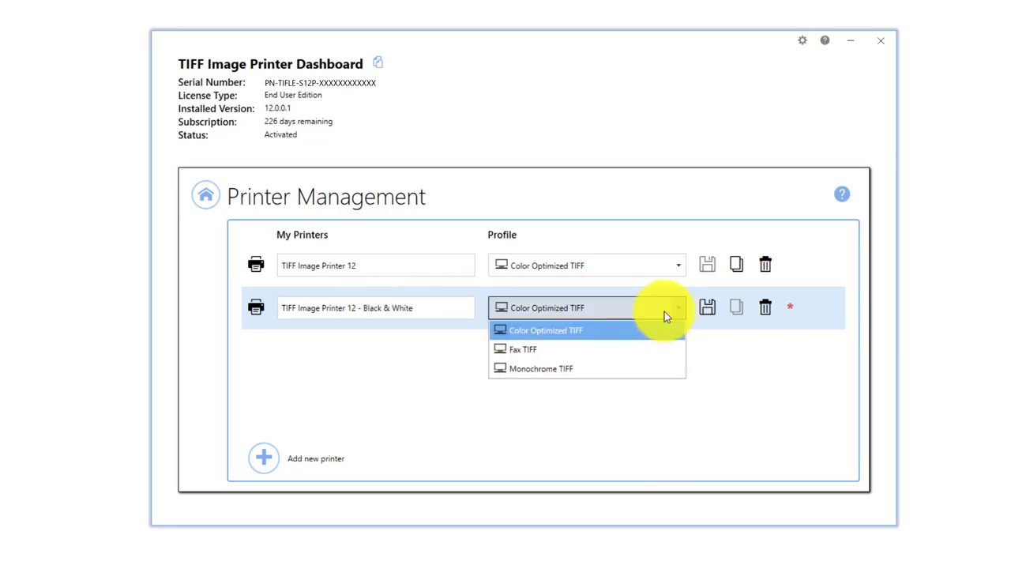
{"action": "left_click", "coordinate": [550, 364]}
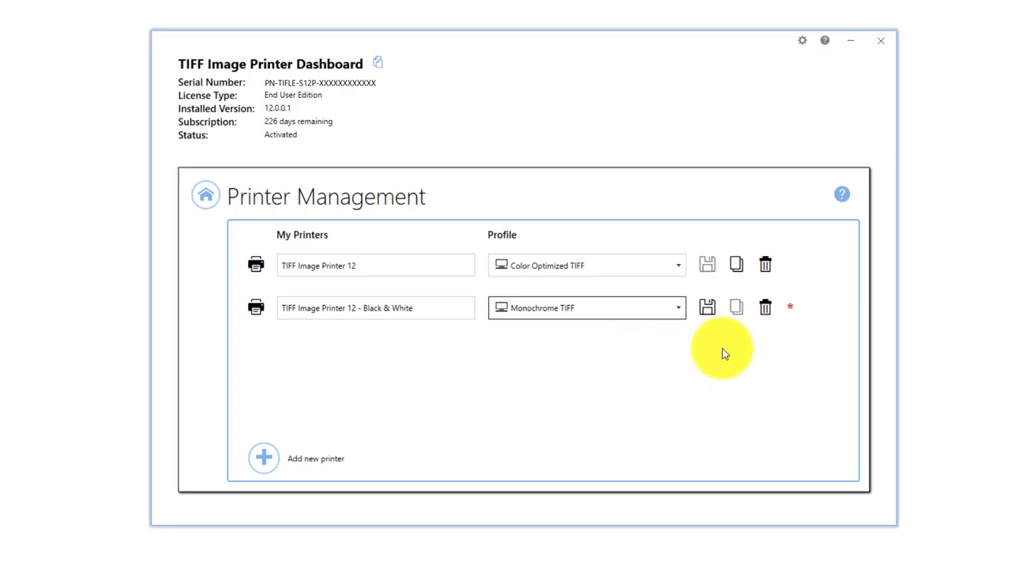
{"action": "left_click", "coordinate": [707, 307]}
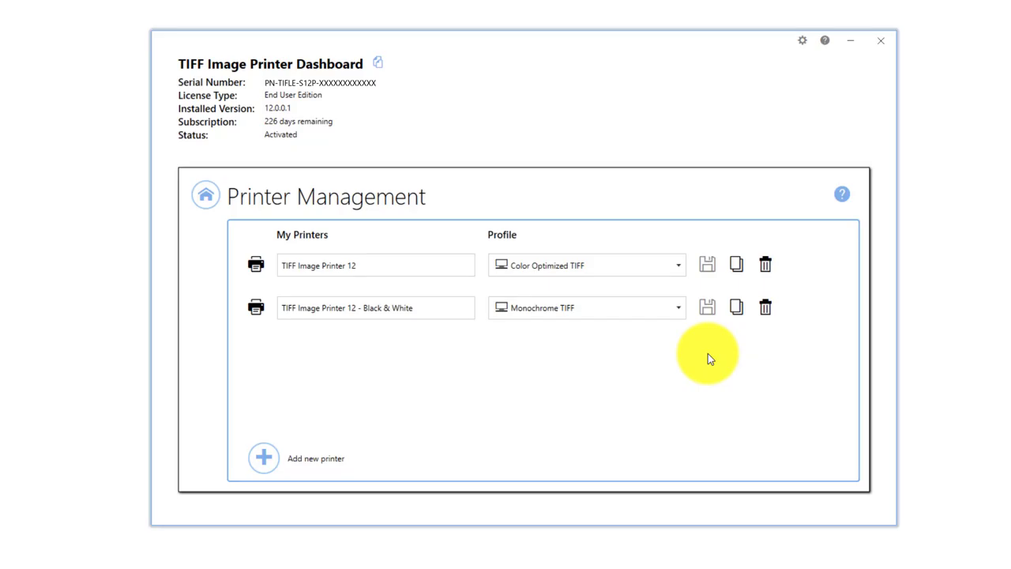
Delete the Black & White printer, then re-copy it as 'Black & White' with Monochrome TIFF and save
{"action": "left_click", "coordinate": [768, 312]}
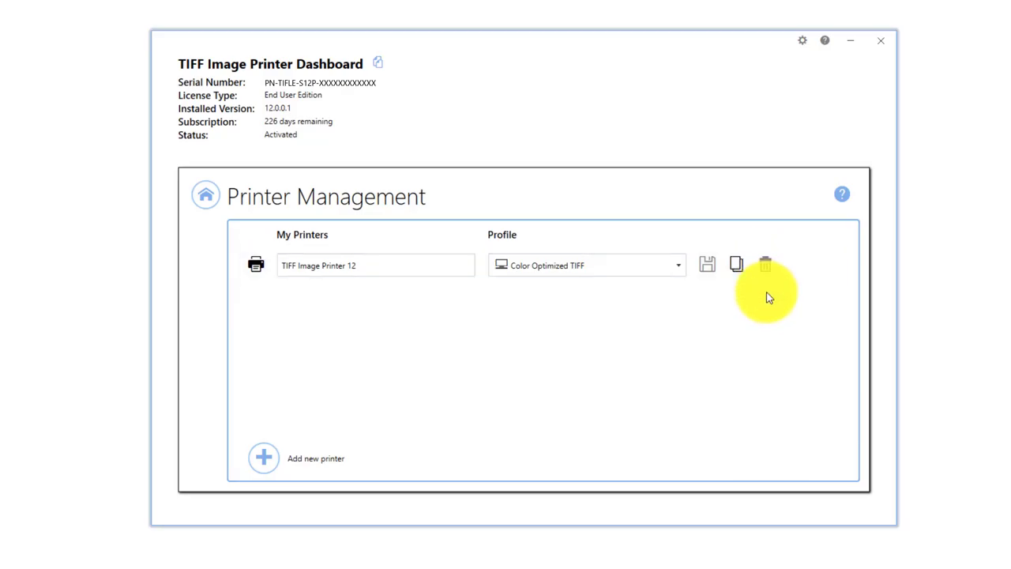
{"action": "left_click", "coordinate": [736, 266]}
{"action": "left_click", "coordinate": [366, 309]}
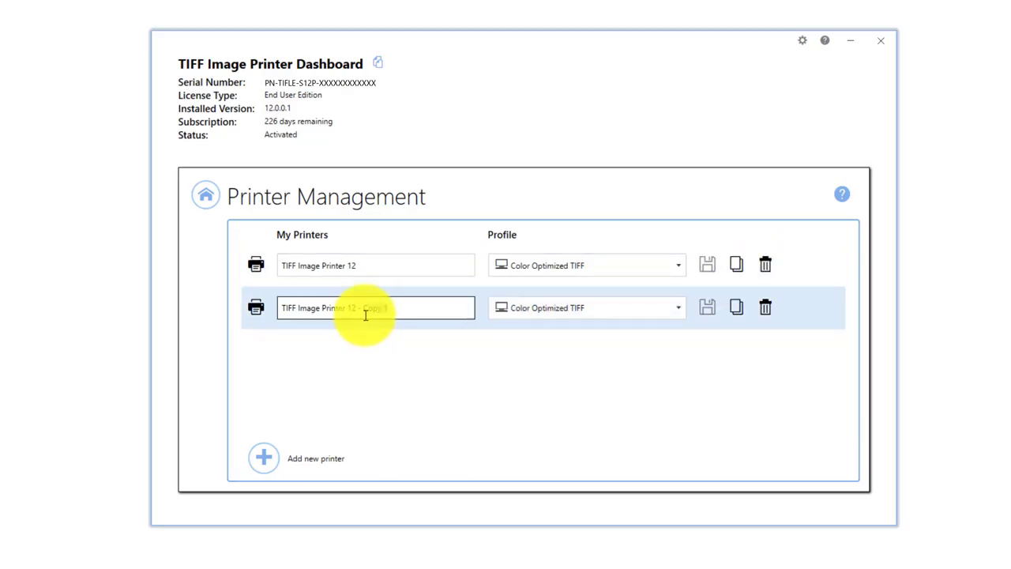
{"action": "type", "text": "Black & White"}
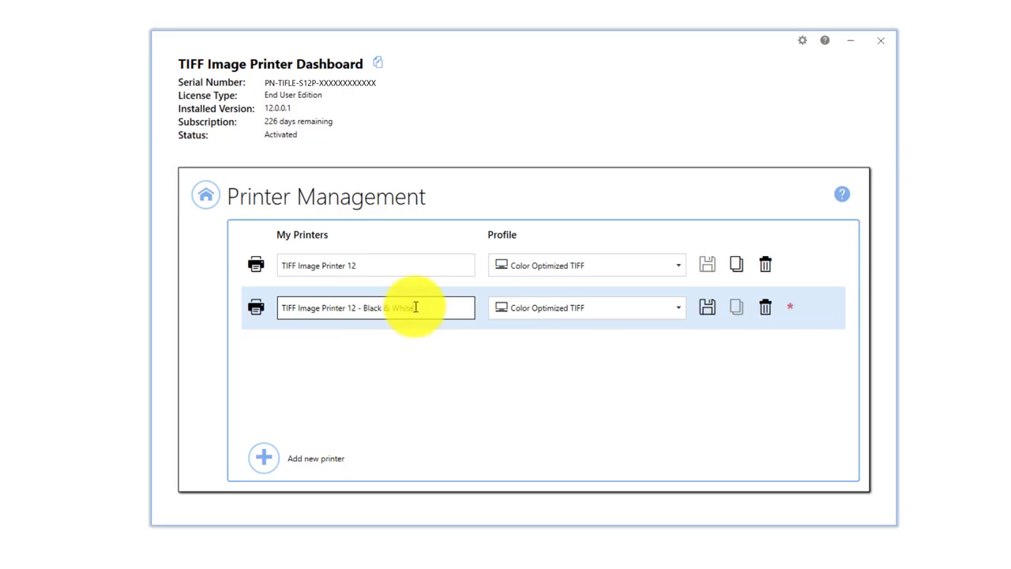
{"action": "left_click", "coordinate": [660, 310]}
{"action": "left_click", "coordinate": [621, 357]}
{"action": "left_click", "coordinate": [706, 308]}
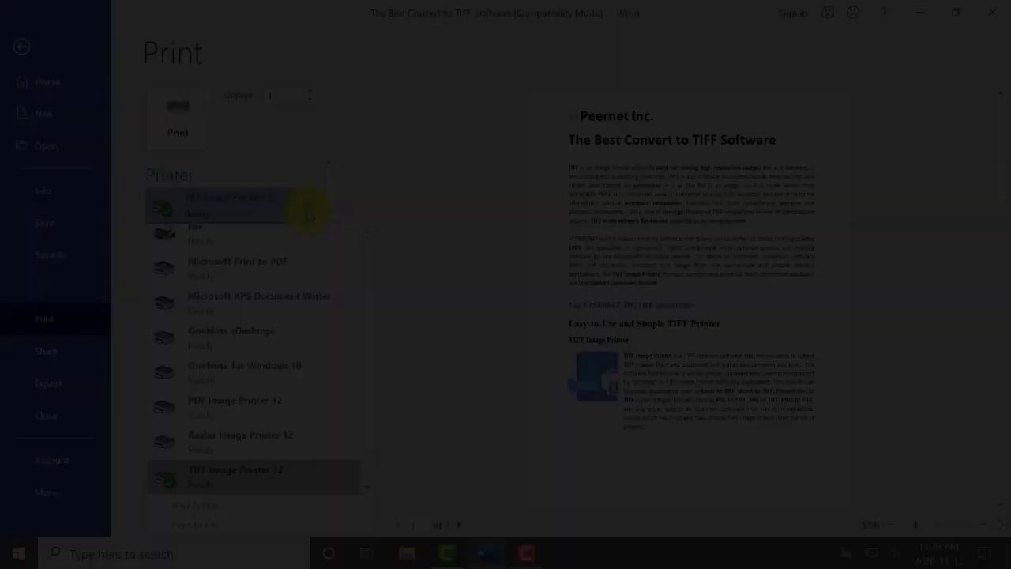
Select TIFF Image Printer 12 - Black & White as Word's printer and print the document
{"action": "scroll", "coordinate": [363, 284], "scroll_direction": "down", "scroll_amount": 1}
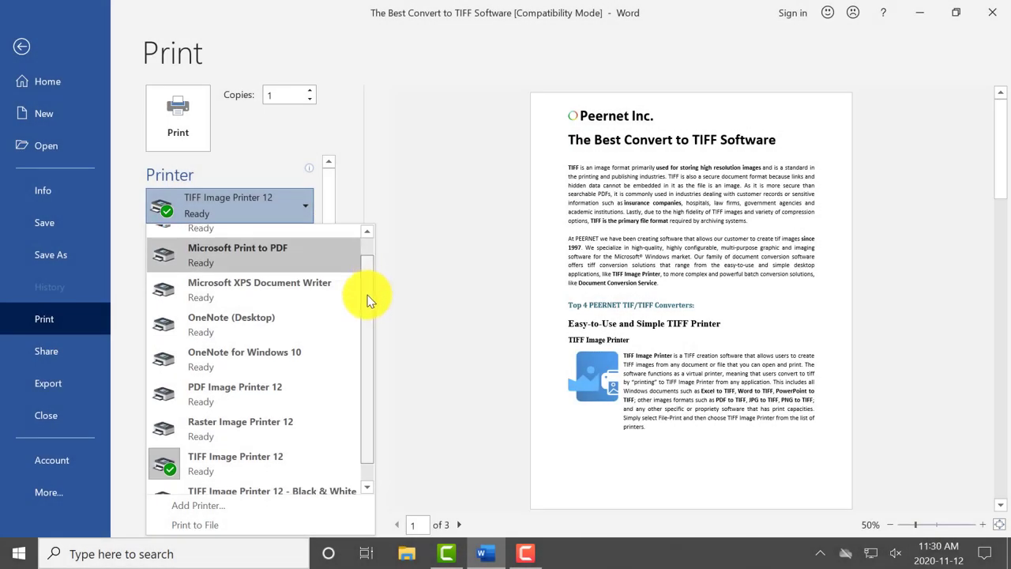
{"action": "left_click", "coordinate": [322, 483]}
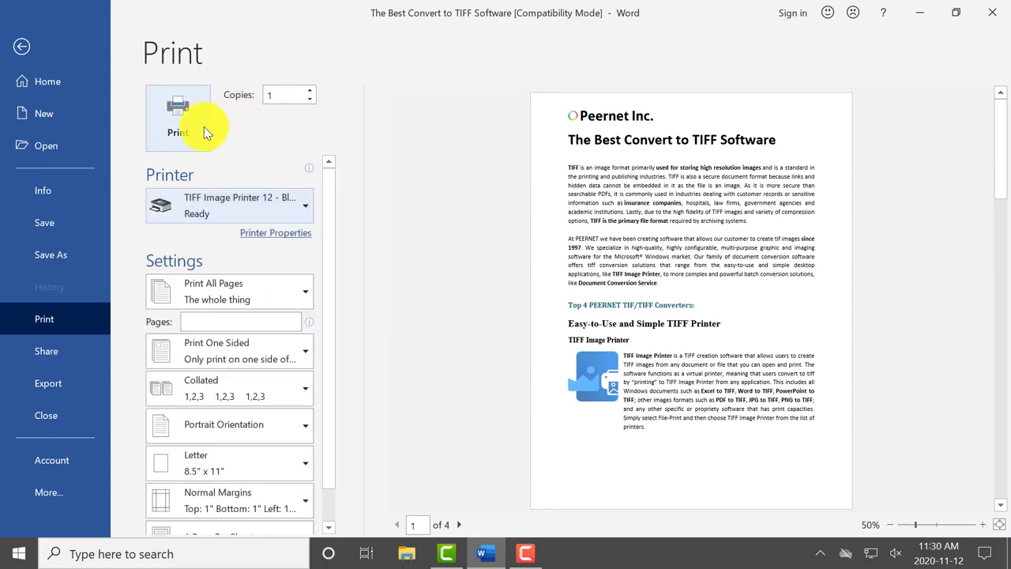
{"action": "left_click", "coordinate": [179, 118]}
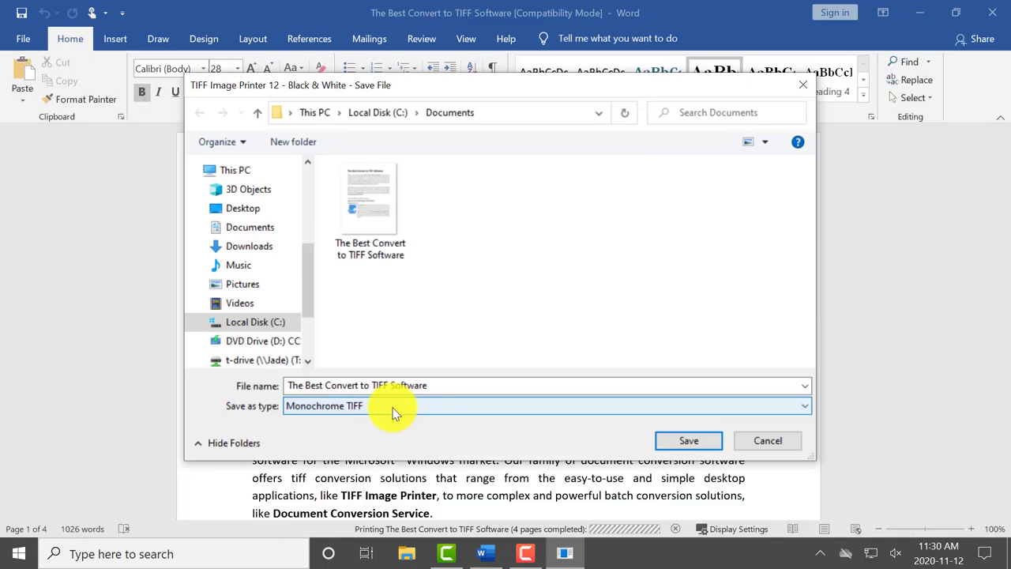